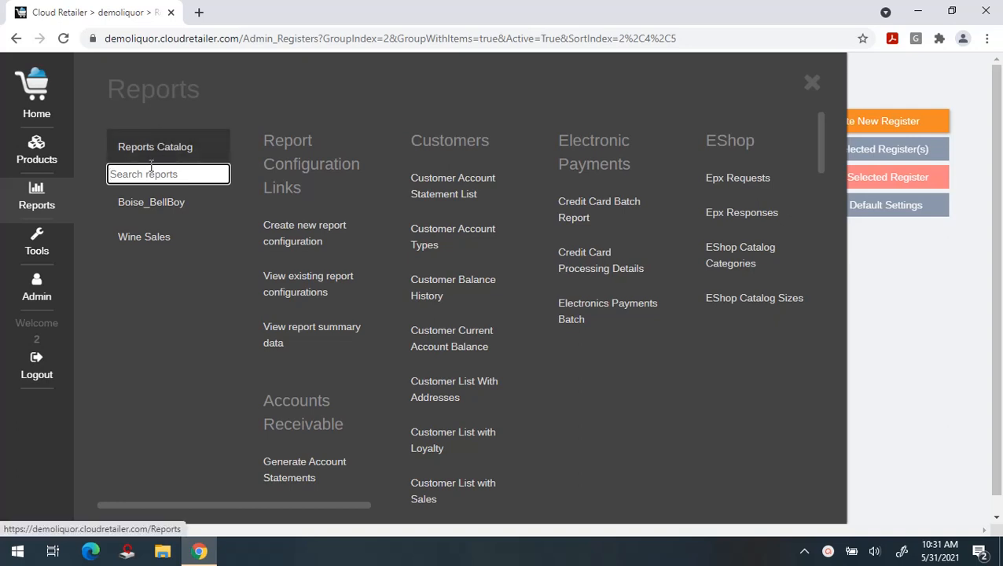
Search the reports for "sale" and open the Detailed Sales with Customer Data report
scroll(415, 295, "down", 5)
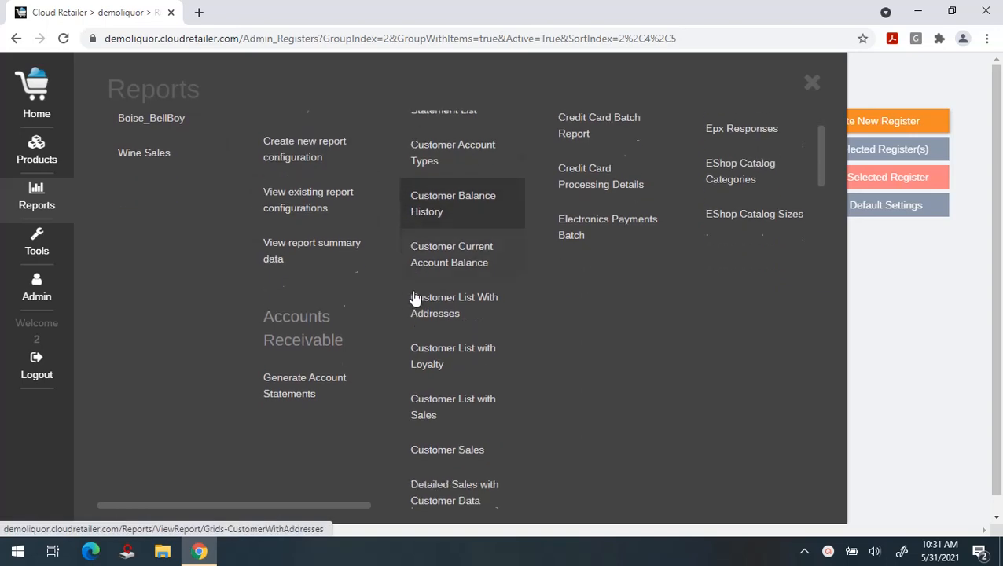
scroll(414, 295, "up", 6)
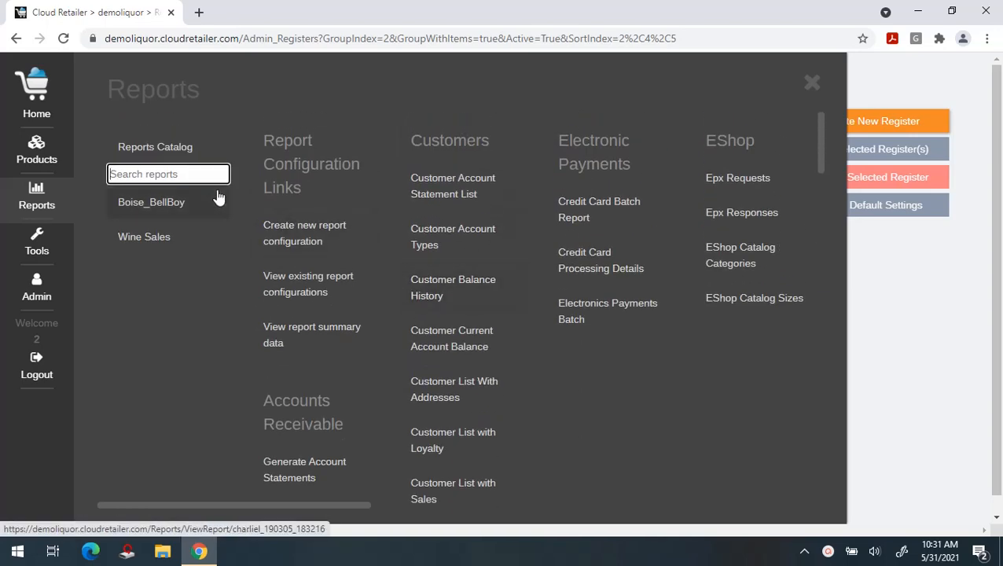
left_click(169, 173)
type("sale")
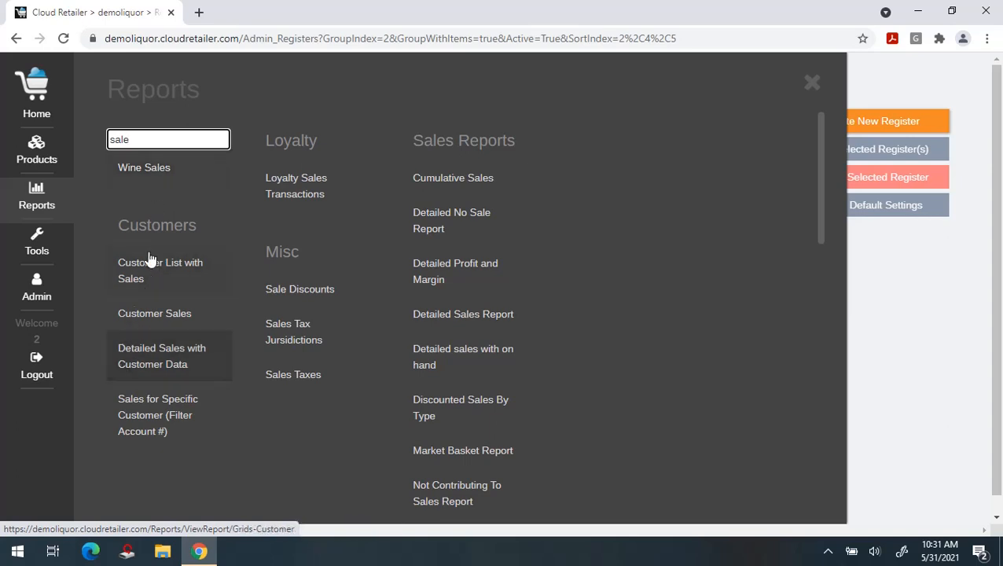
left_click(167, 361)
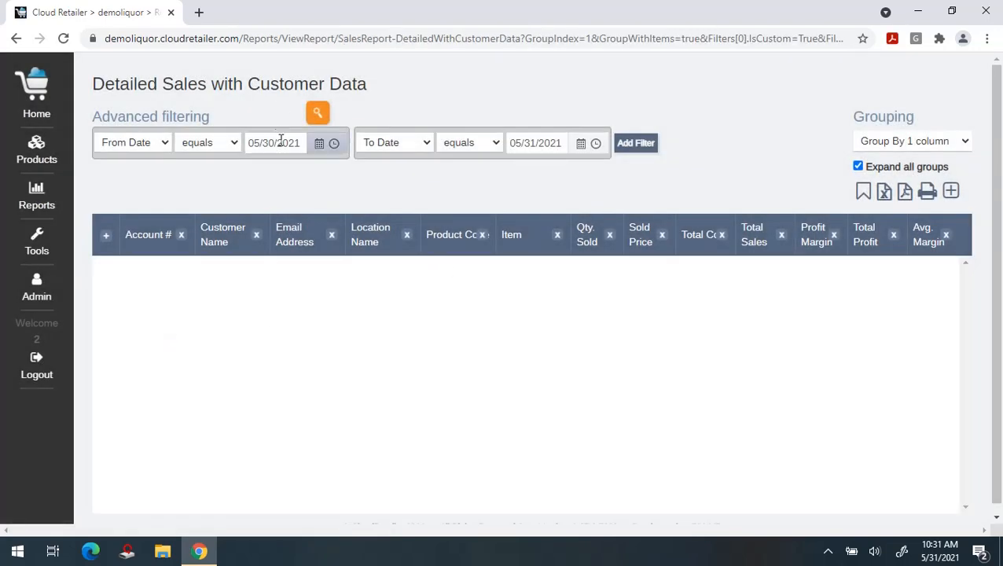
Set the report's From Date to 3/1/2021, add a blank Account # filter row and run the report
left_click(319, 148)
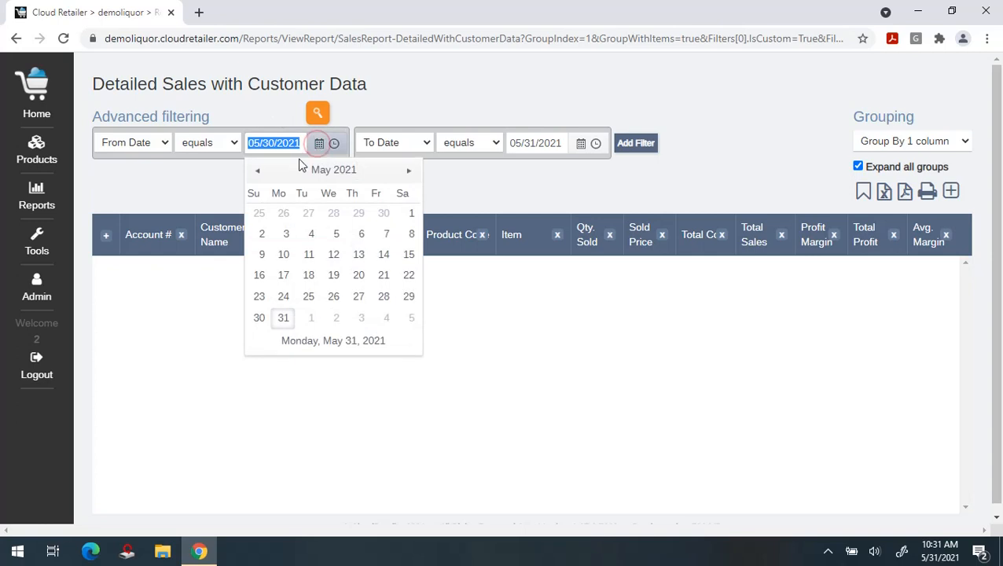
left_click(257, 172)
left_click(258, 172)
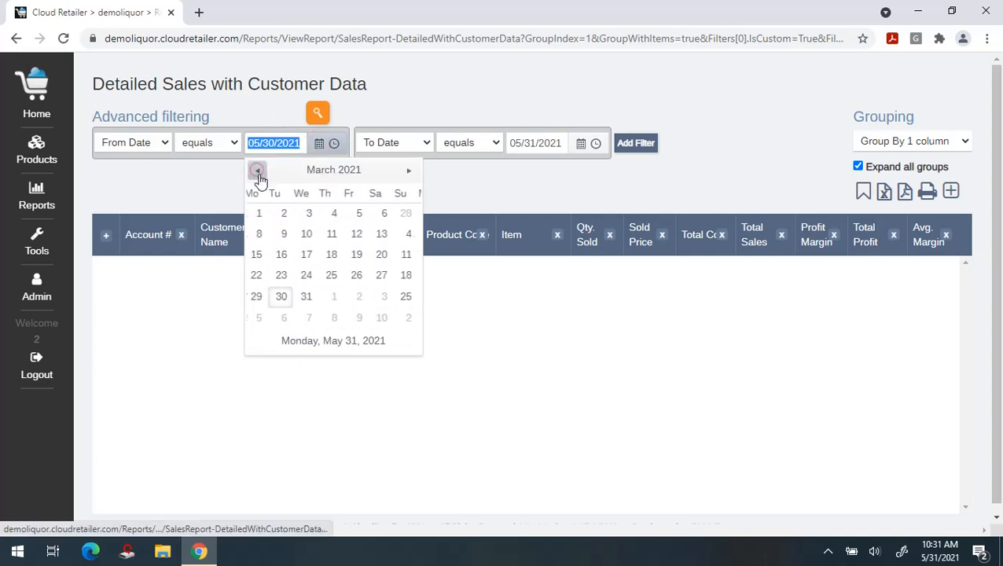
left_click(283, 214)
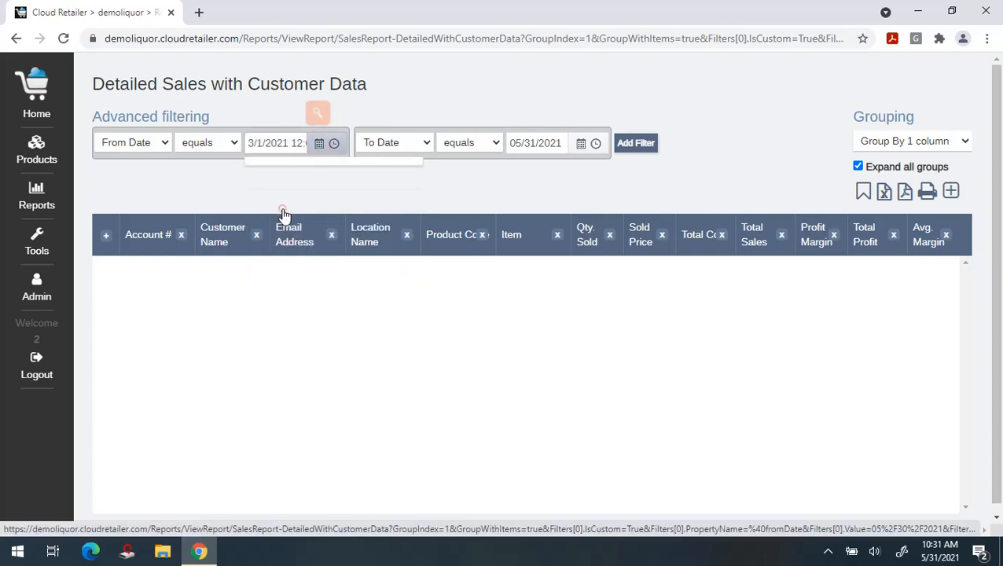
left_click(631, 143)
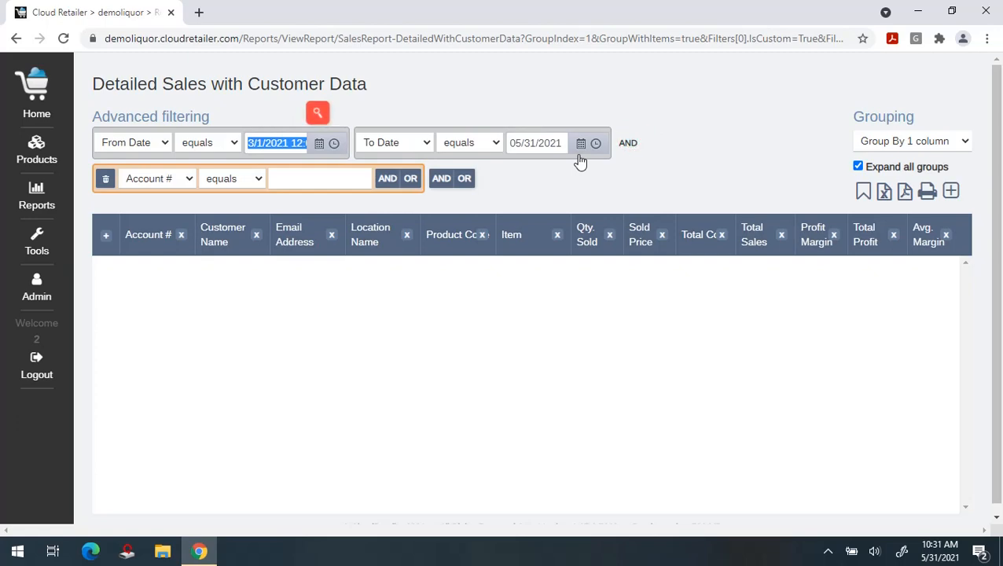
left_click(317, 112)
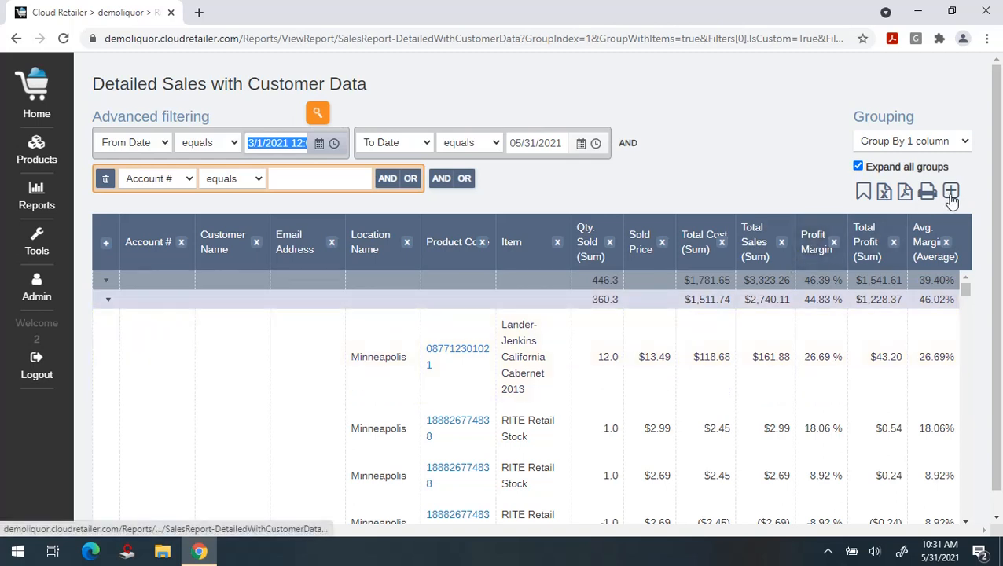
Set the report's grouping to No Grouping and show the list of additional columns
left_click(894, 141)
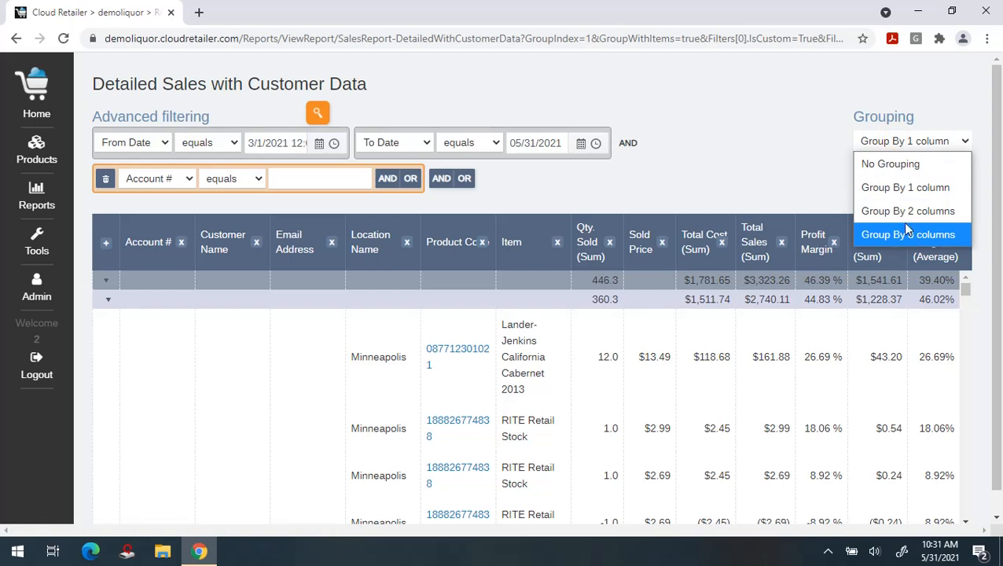
left_click(895, 165)
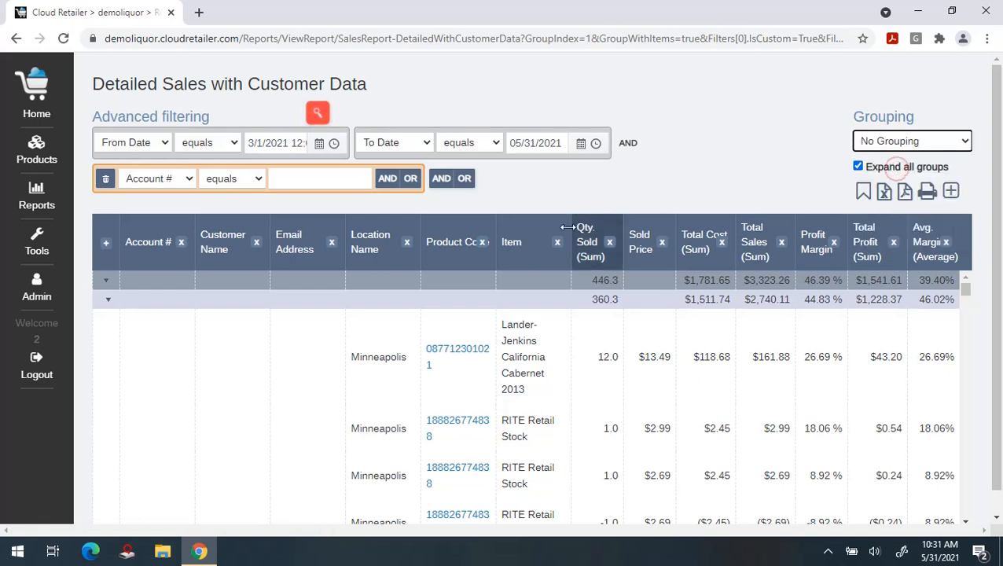
left_click(106, 245)
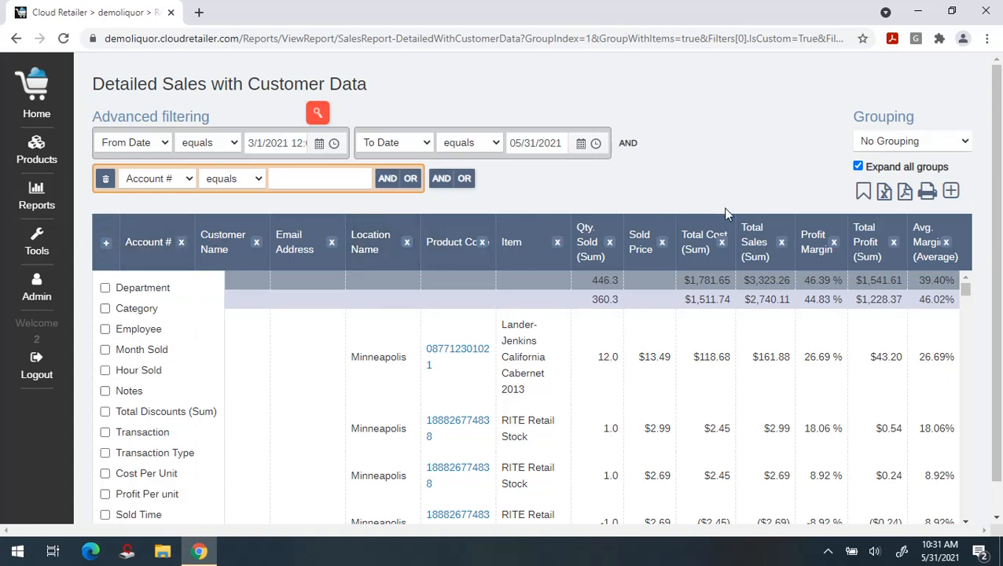
Start a new report configuration from this report, title it "custom report", and close it without saving
left_click(864, 193)
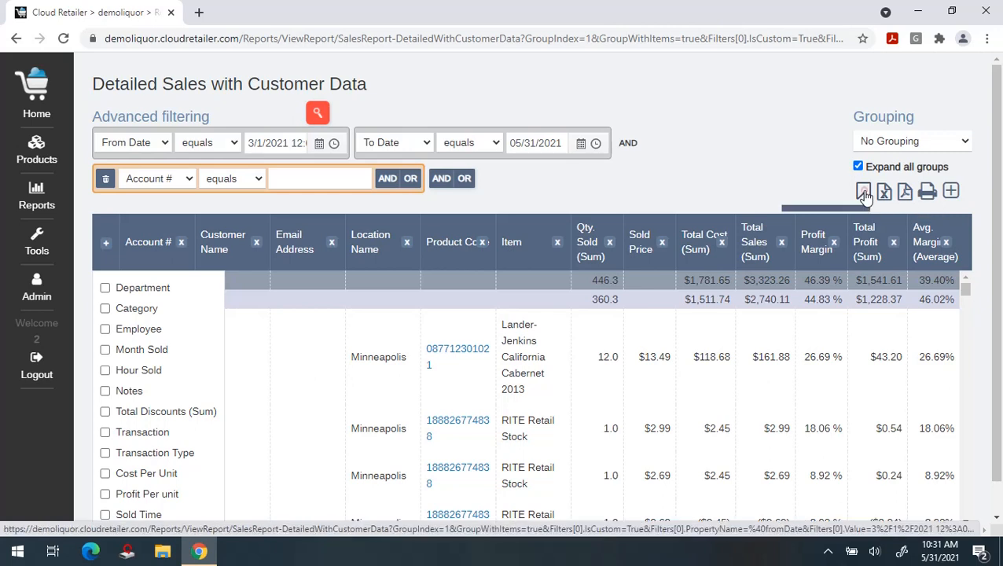
left_click(833, 218)
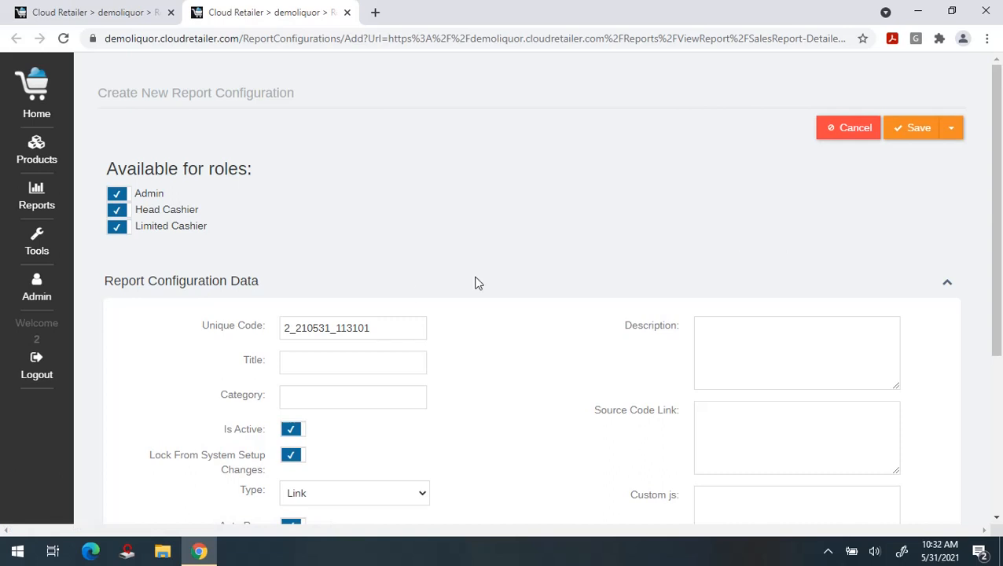
left_click(315, 361)
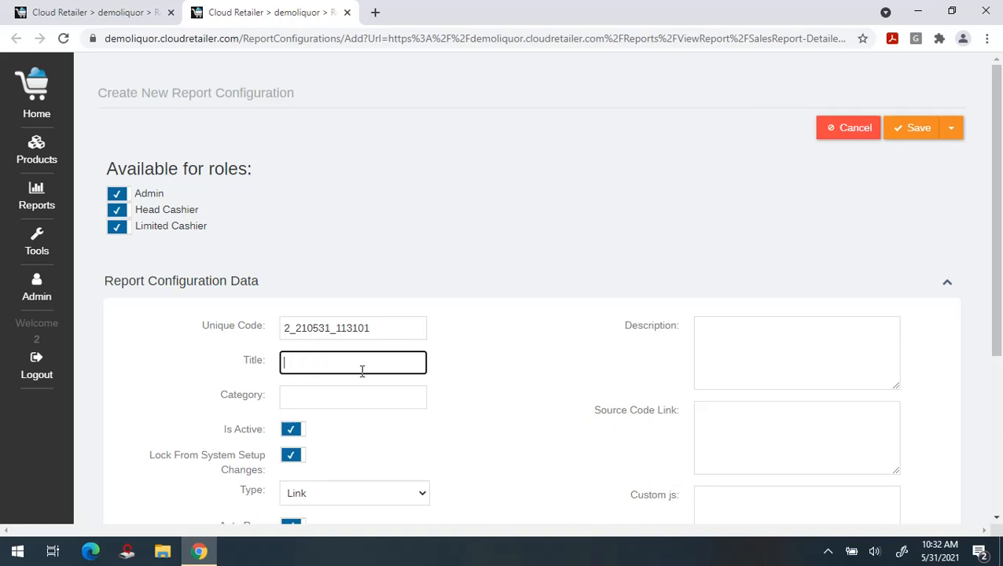
scroll(362, 371, "down", 2)
type("cust")
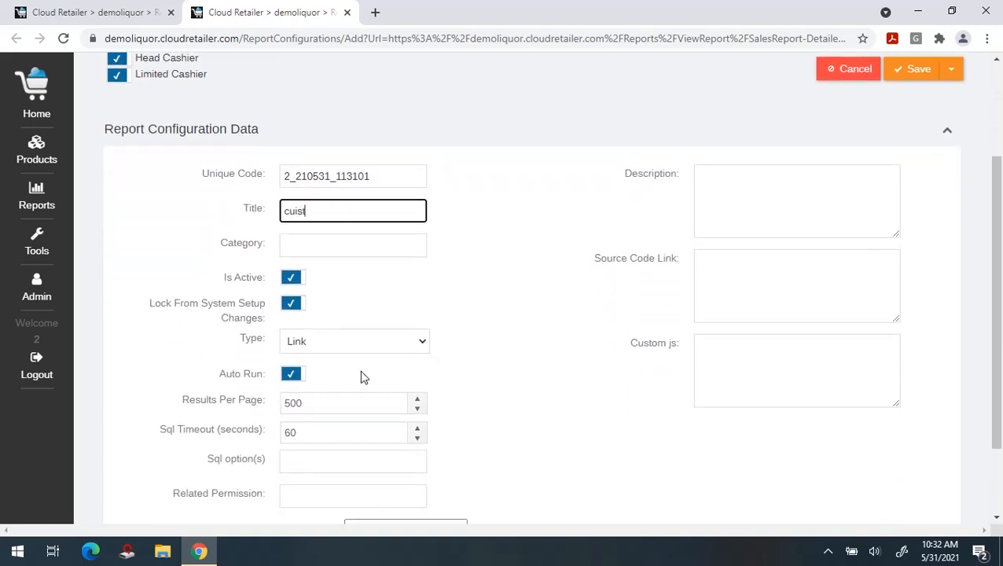
key("BackSpace")
key("BackSpace")
key("BackSpace")
type("ustomer")
key("BackSpace")
key("BackSpace")
type("m report")
left_click(347, 12)
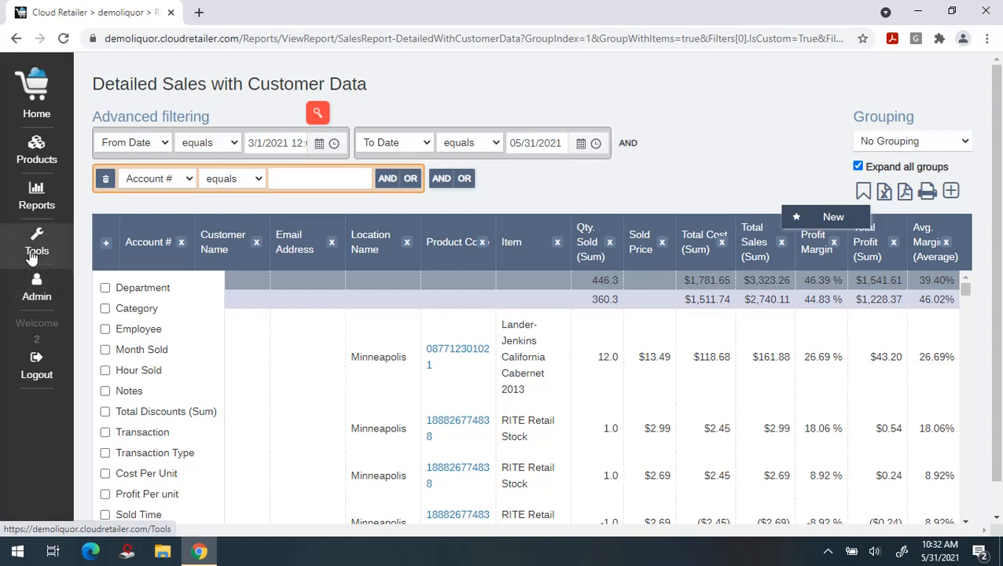
Search the admin functions for "task" and open the Task pads page
left_click(41, 300)
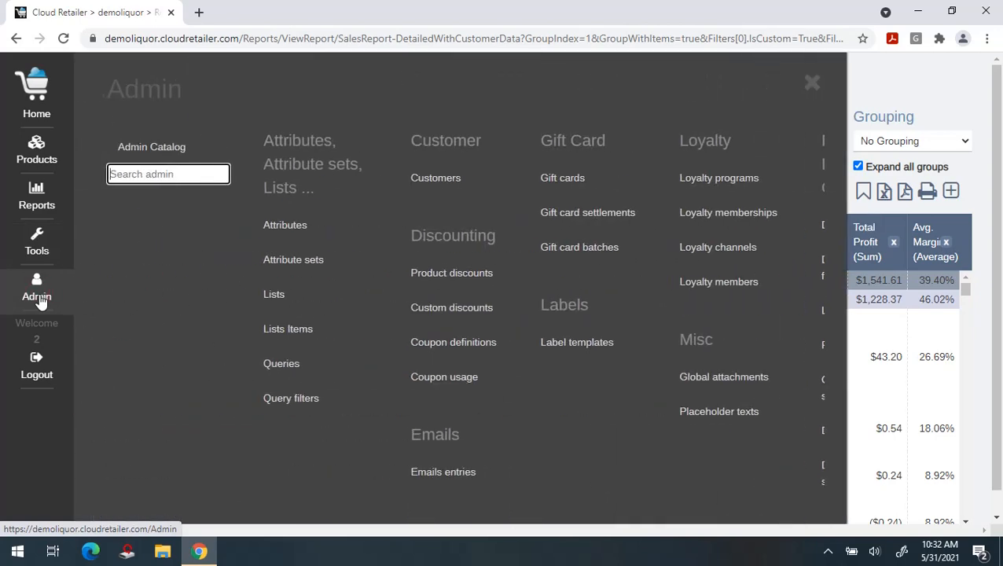
type("ta")
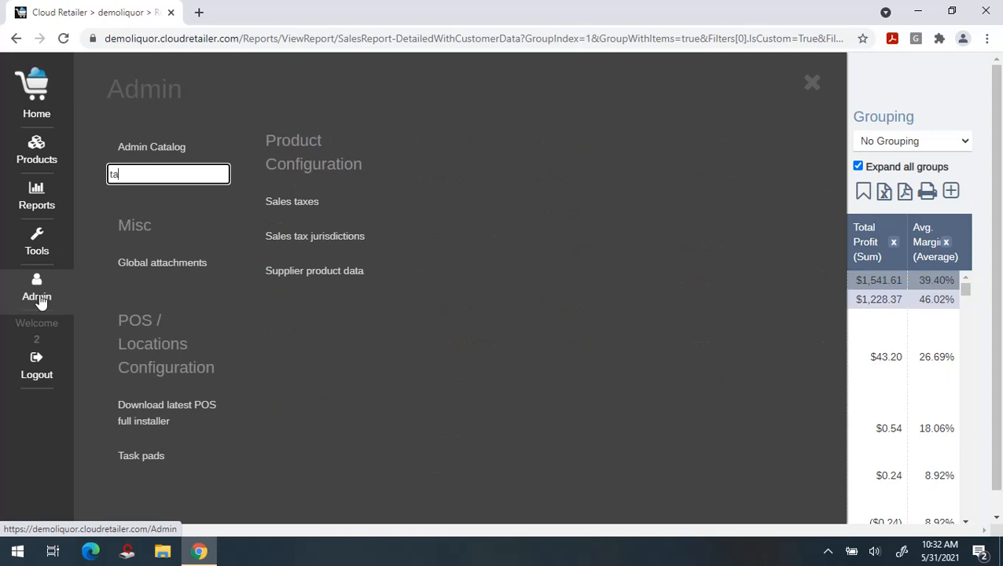
type("sk")
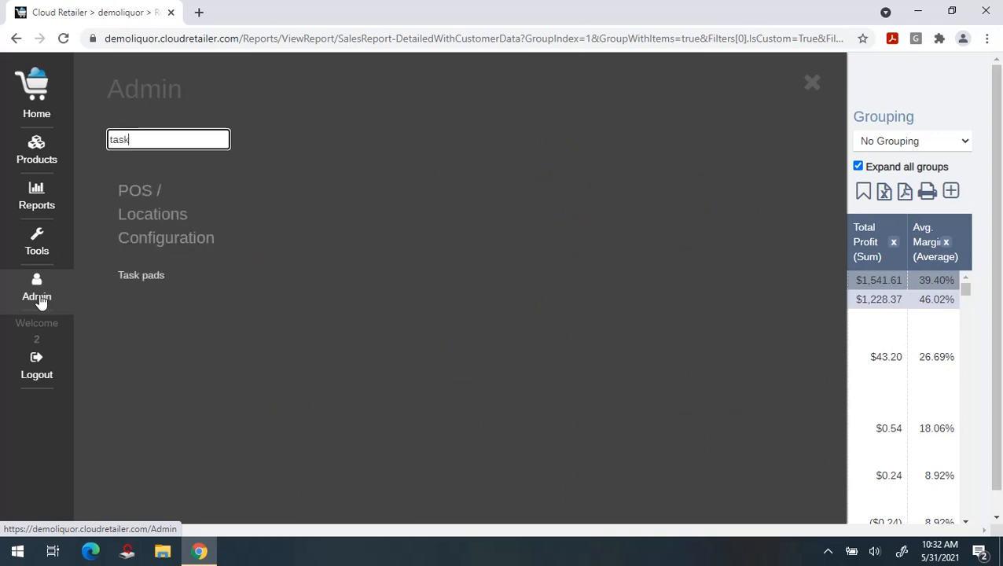
left_click(140, 280)
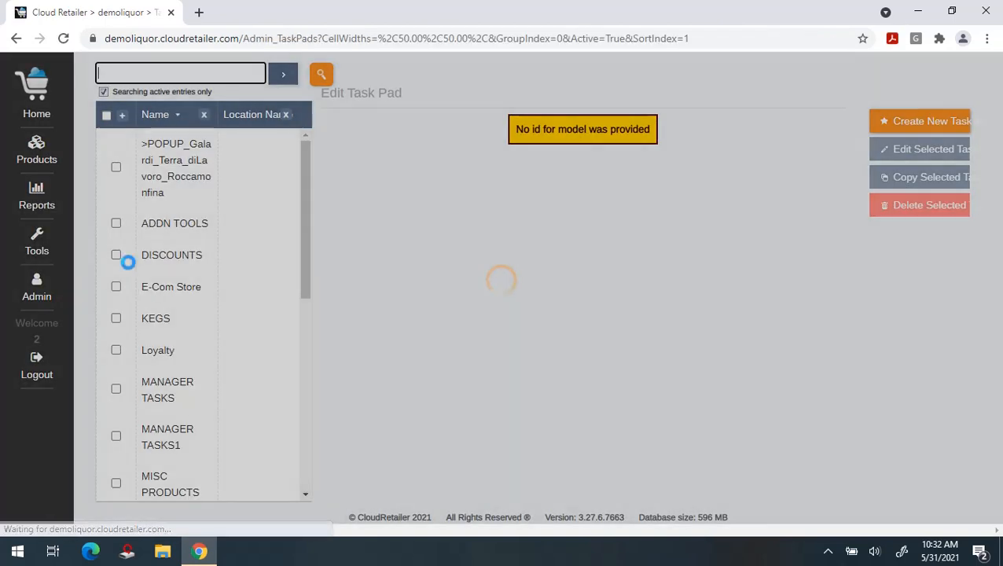
Select the POS DEFAULT Surface Pro task pad and open it for editing
scroll(218, 349, "down", 3)
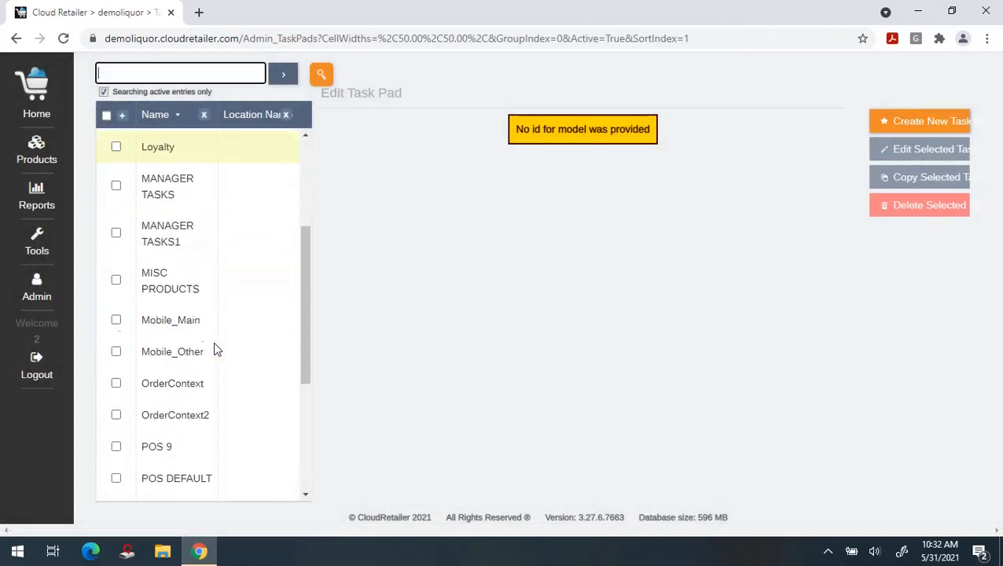
scroll(214, 349, "down", 1)
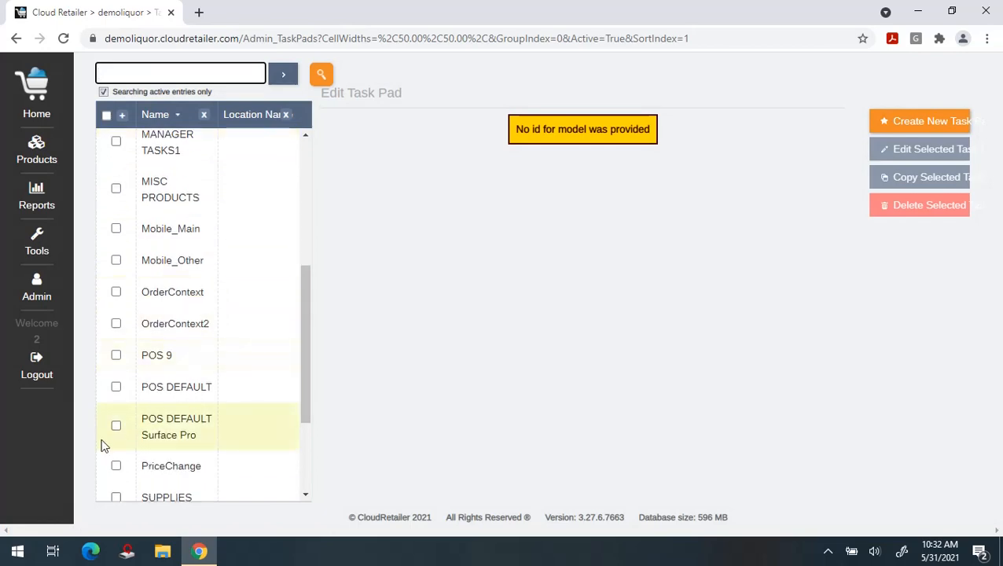
left_click(117, 425)
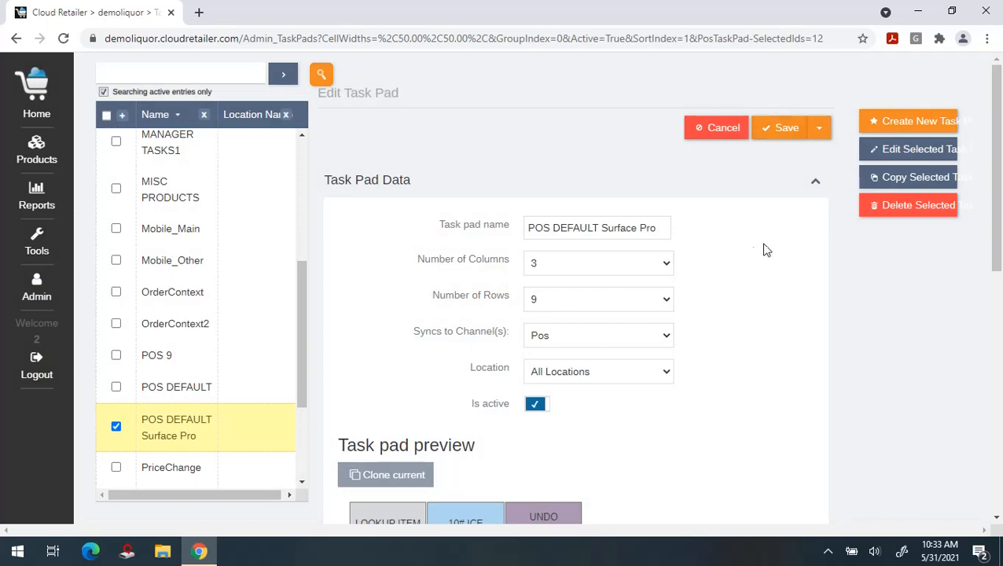
scroll(755, 255, "down", 3)
scroll(739, 258, "up", 3)
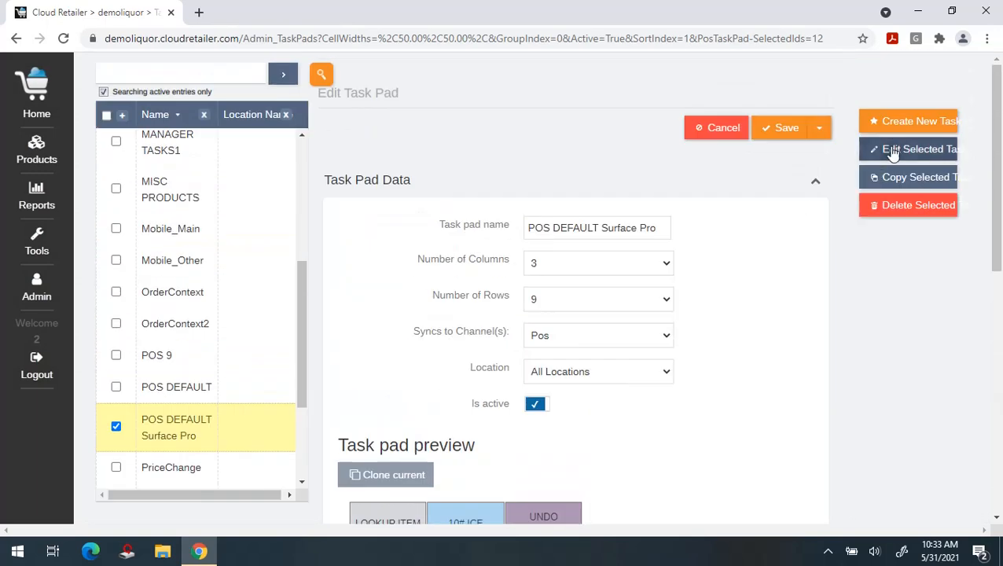
left_click(895, 150)
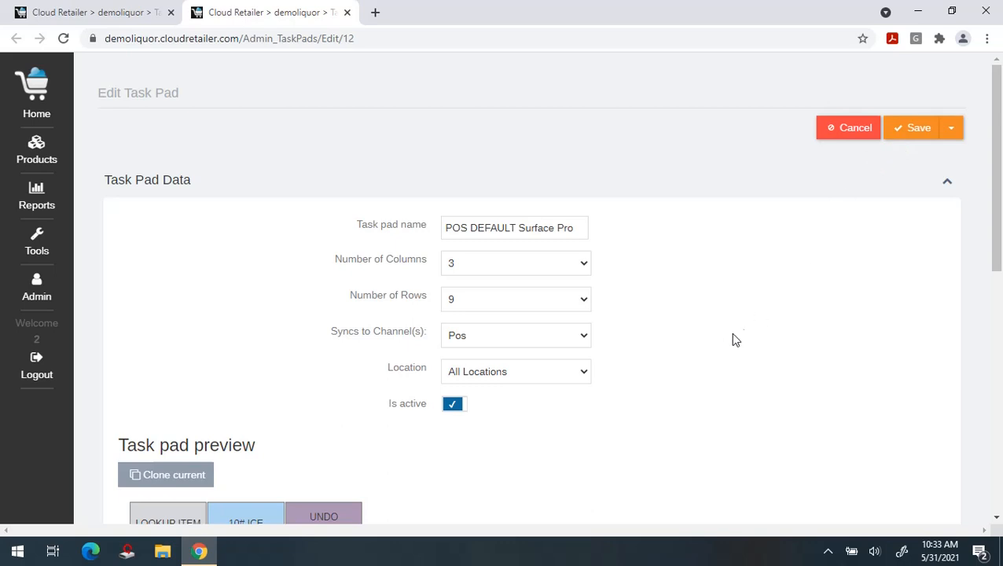
Look over the task pad preview, select its SUBTOTAL button, and review that button's properties down to the command and mapped key
scroll(737, 333, "down", 4)
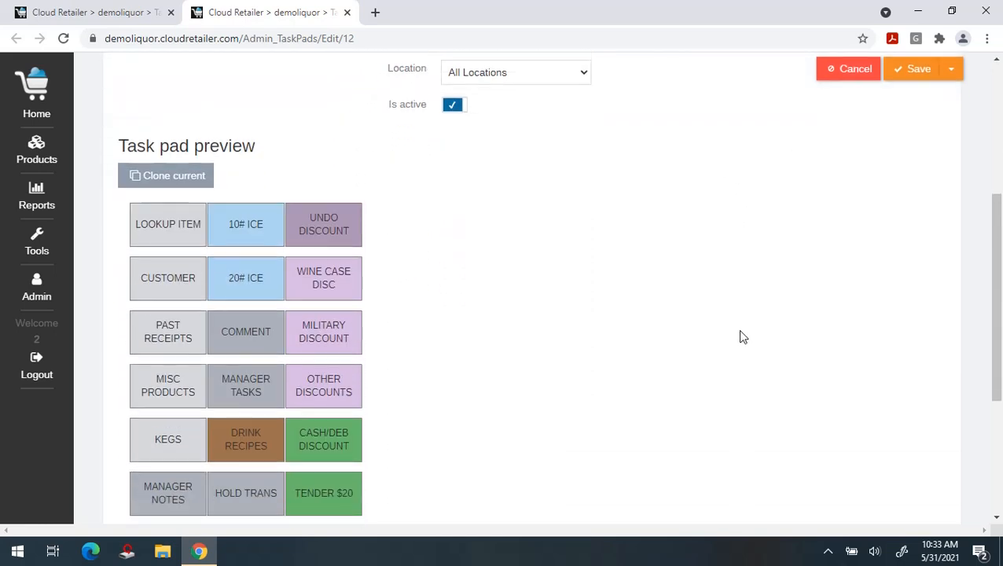
scroll(743, 336, "down", 3)
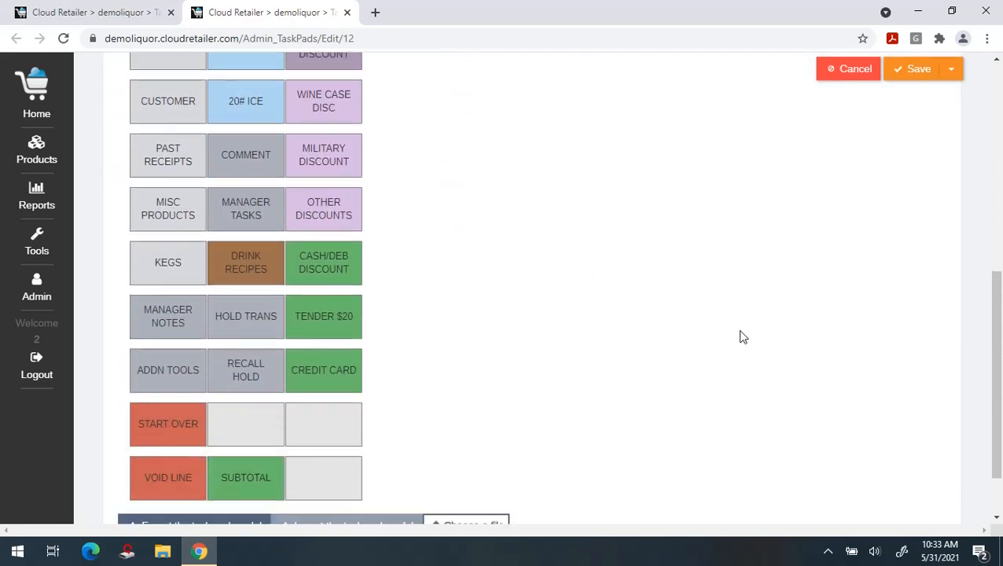
scroll(743, 337, "down", 1)
scroll(741, 335, "up", 8)
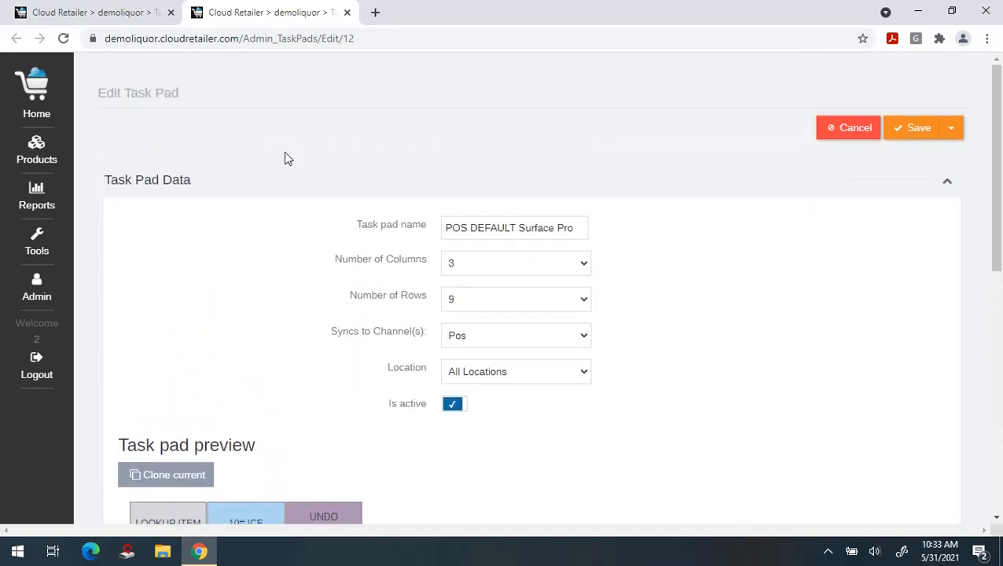
scroll(252, 267, "down", 4)
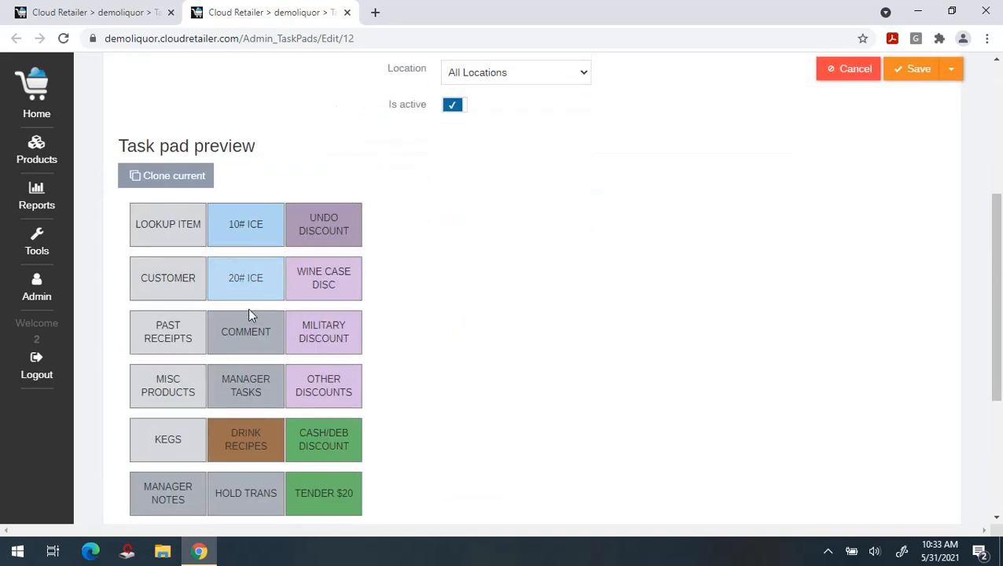
scroll(248, 315, "down", 3)
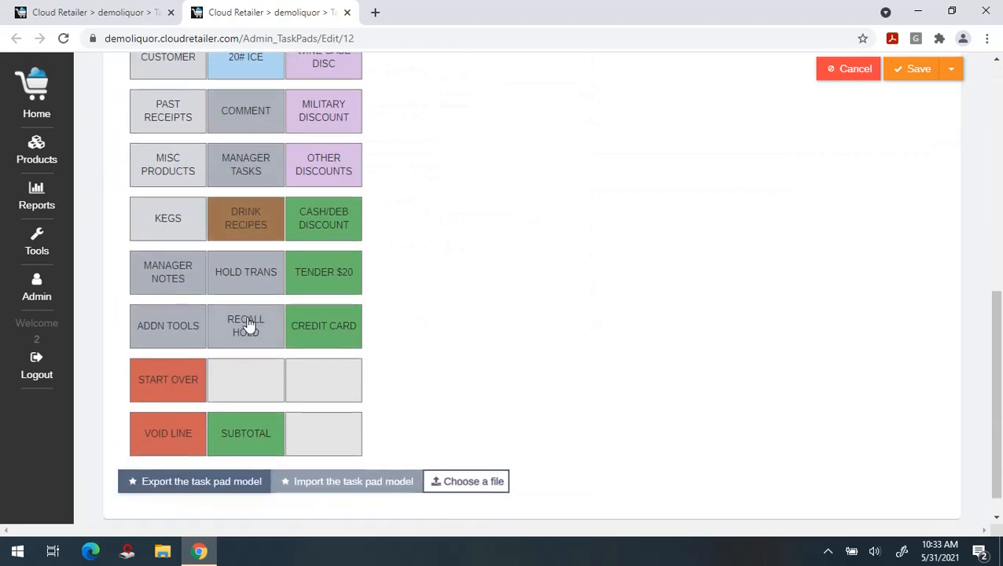
left_click(230, 423)
scroll(432, 374, "down", 1)
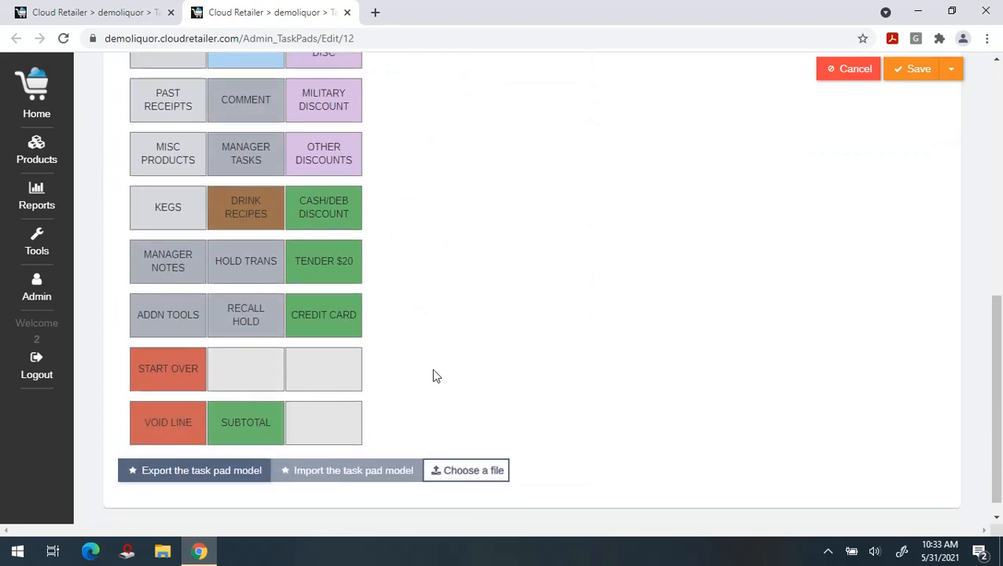
left_click(246, 401)
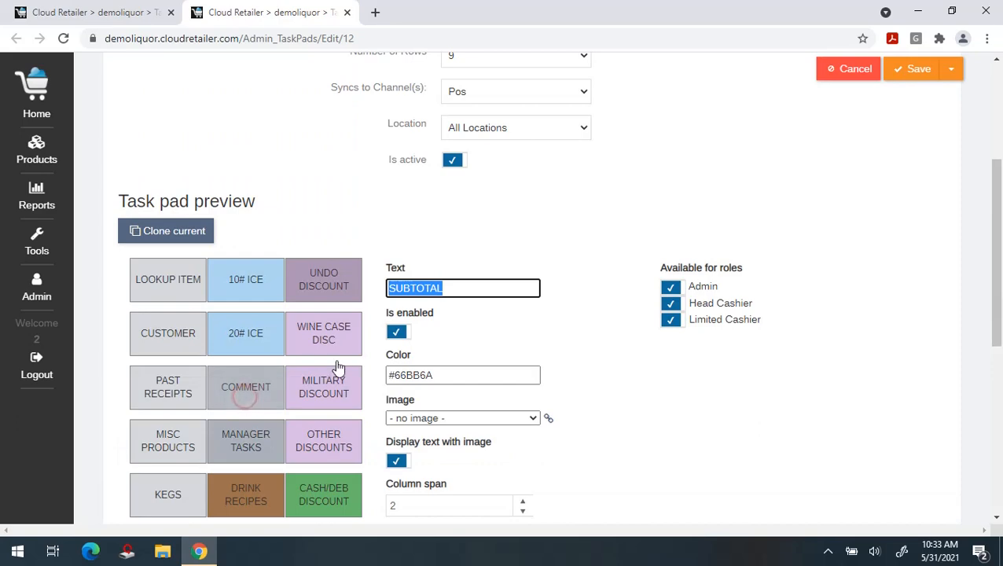
scroll(612, 364, "down", 5)
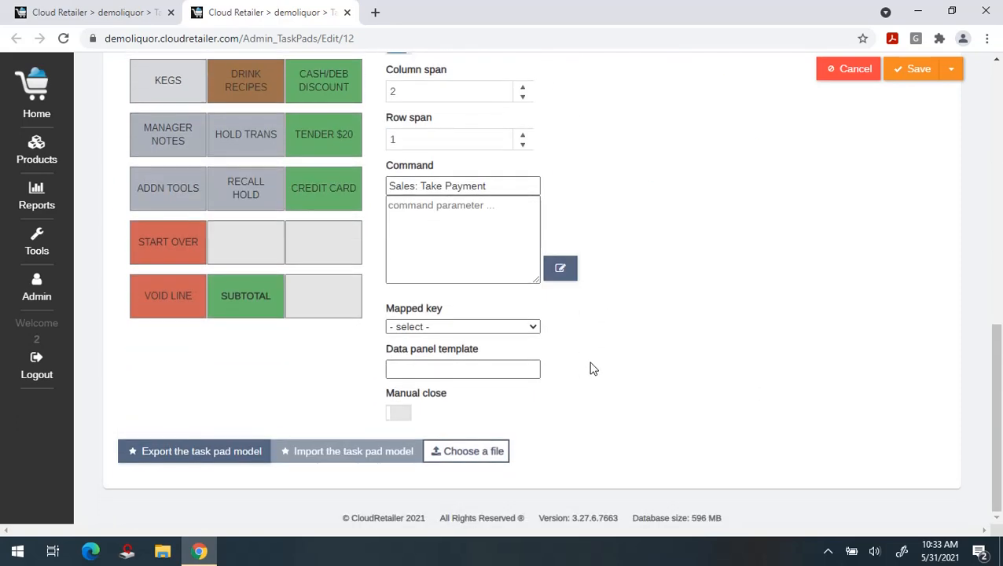
View the function keys available as the SUBTOTAL button's mapped key, choose none, and close the task pad editor without saving
left_click(465, 326)
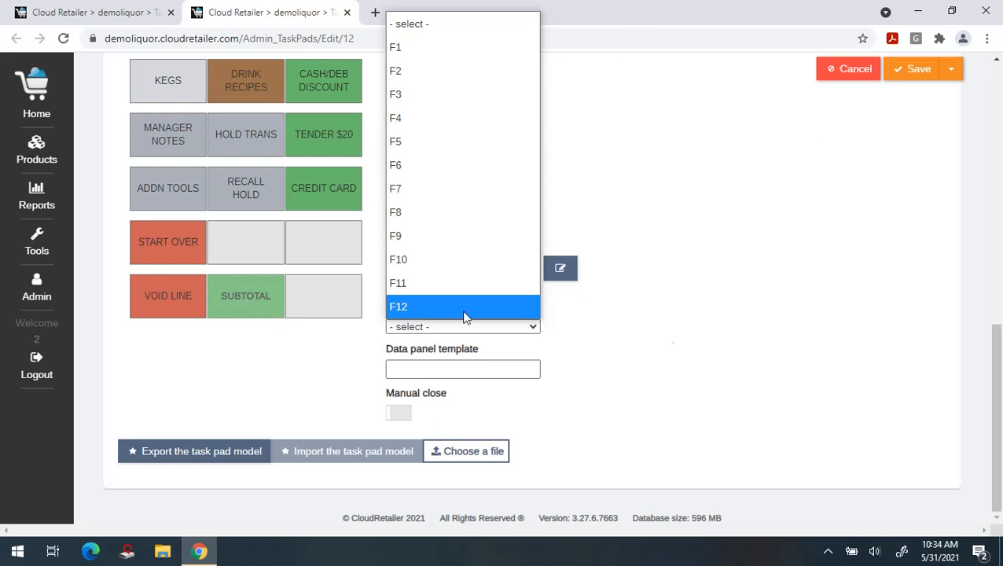
left_click(715, 344)
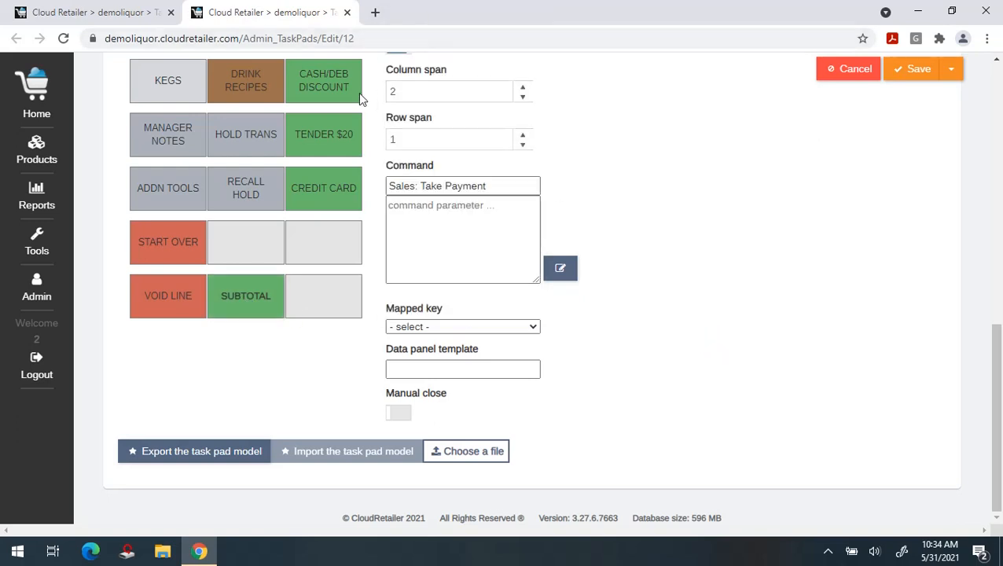
left_click(347, 13)
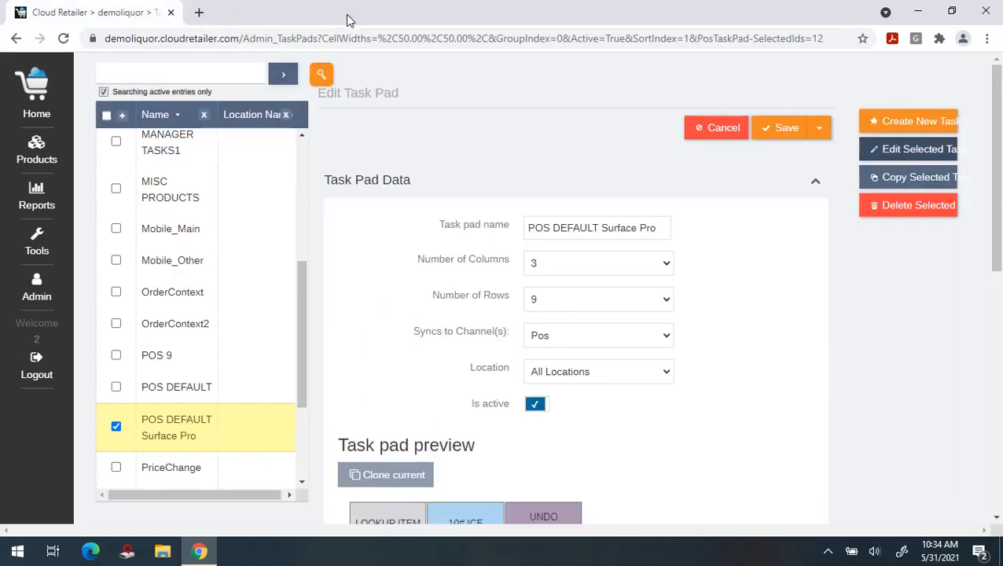
Search the admin functions for "pay" and open the Payment methods page
left_click(33, 285)
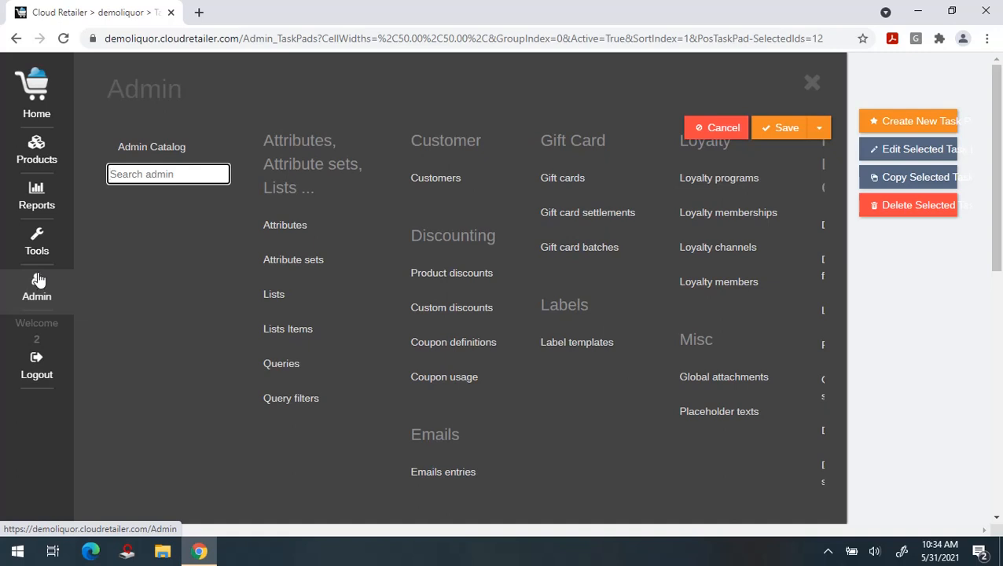
left_click(25, 241)
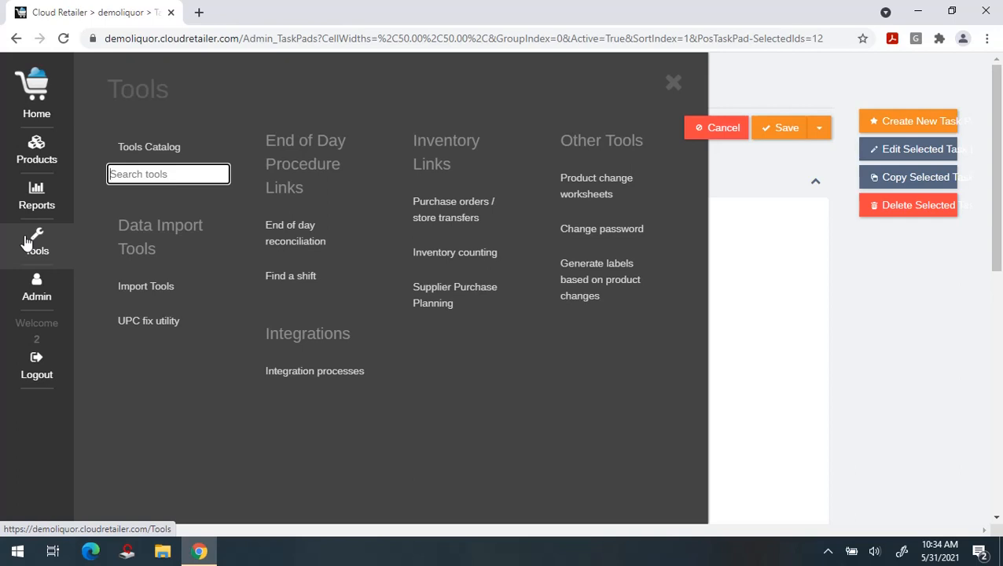
left_click(41, 300)
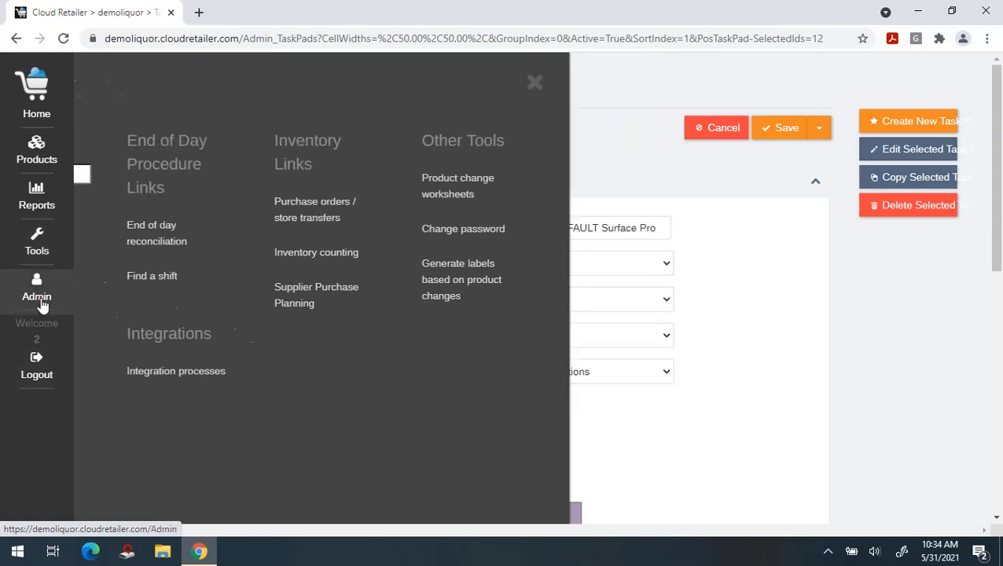
left_click(138, 174)
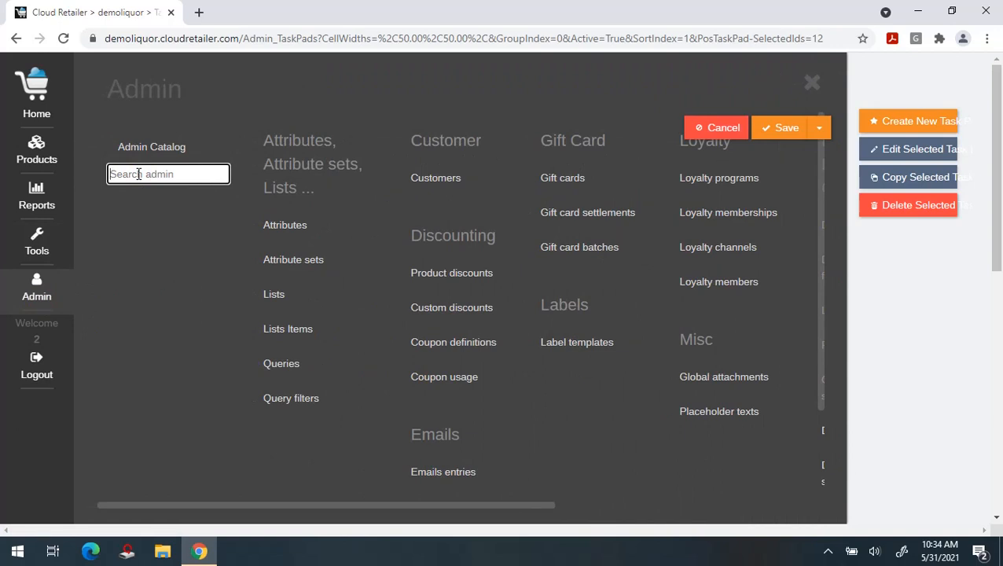
type("pay")
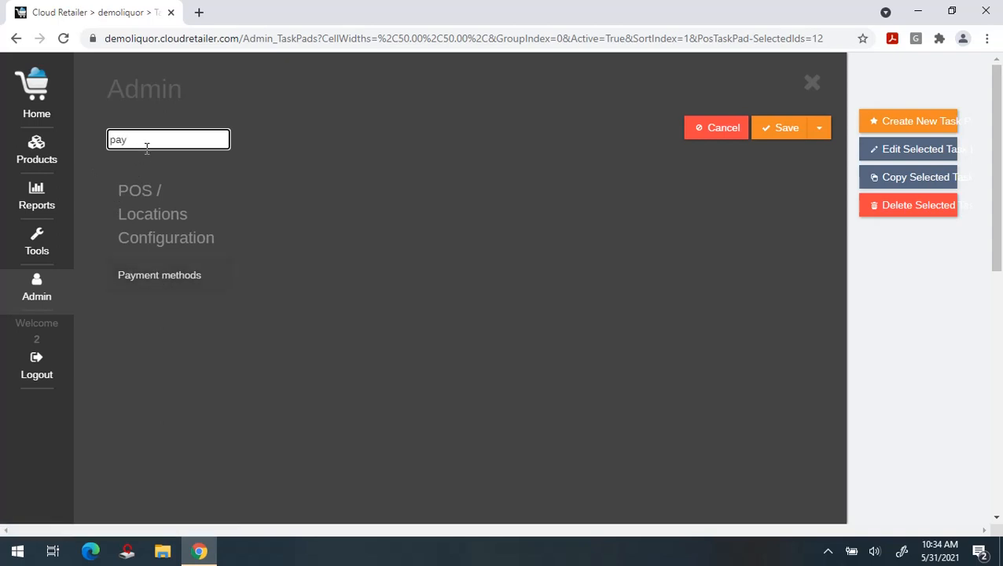
left_click(161, 282)
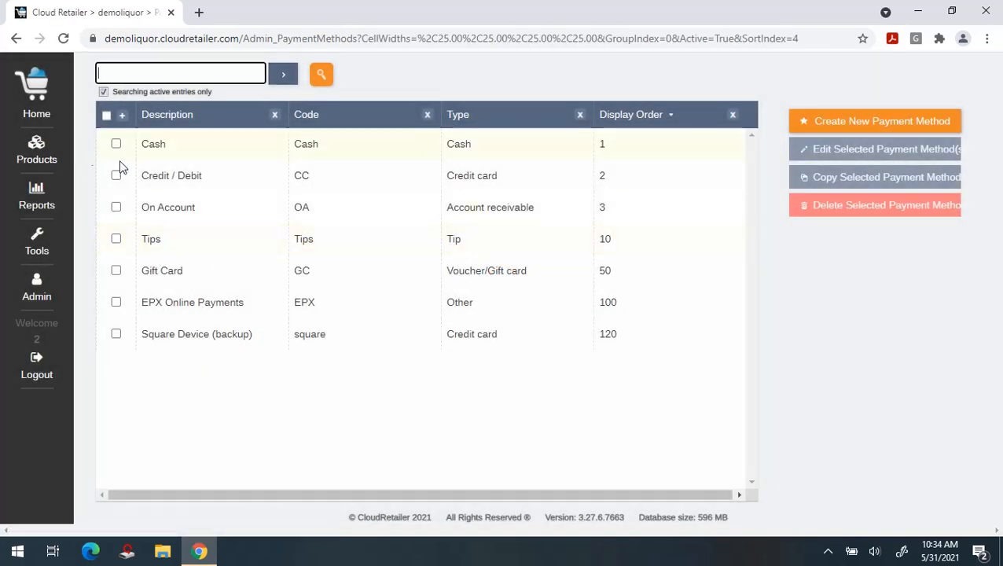
Open the Credit / Debit payment method for editing, review its tender and signature settings, and close it without saving
left_click(116, 175)
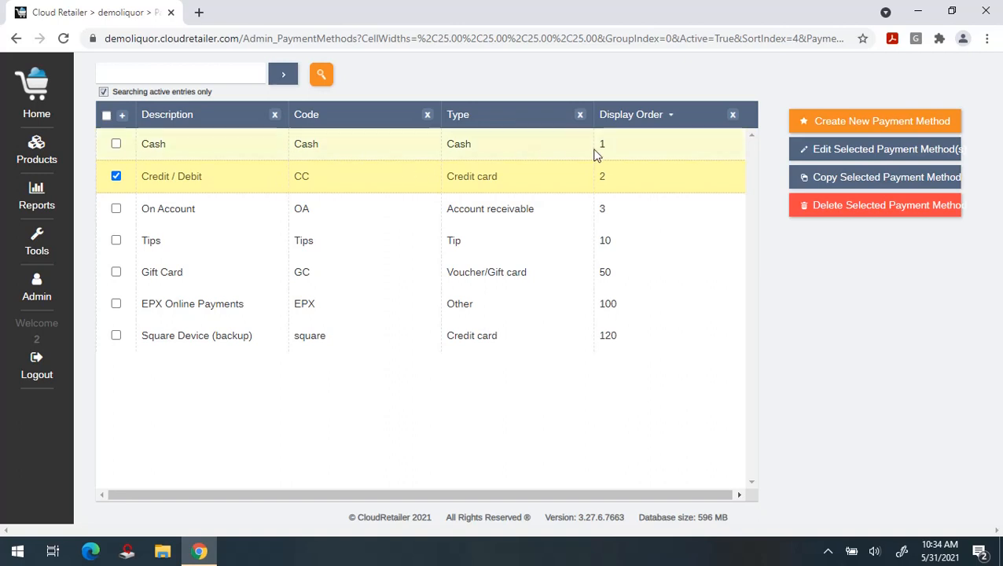
left_click(859, 156)
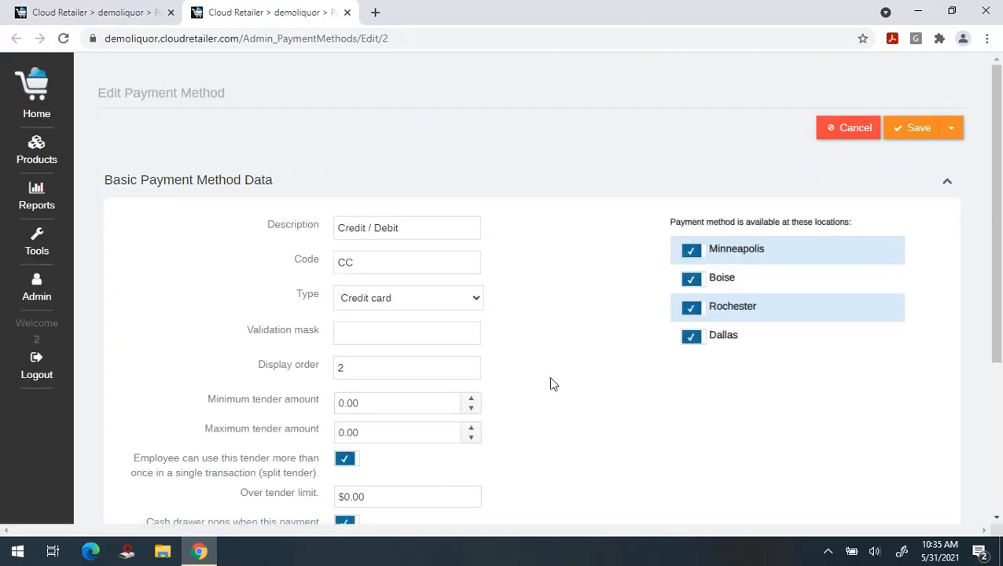
scroll(548, 378, "down", 3)
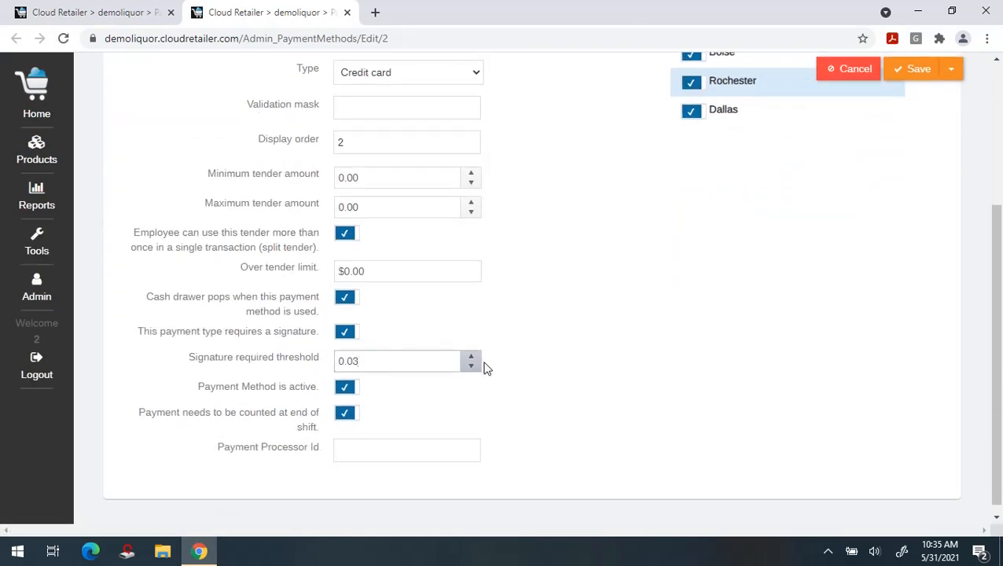
scroll(517, 381, "down", 1)
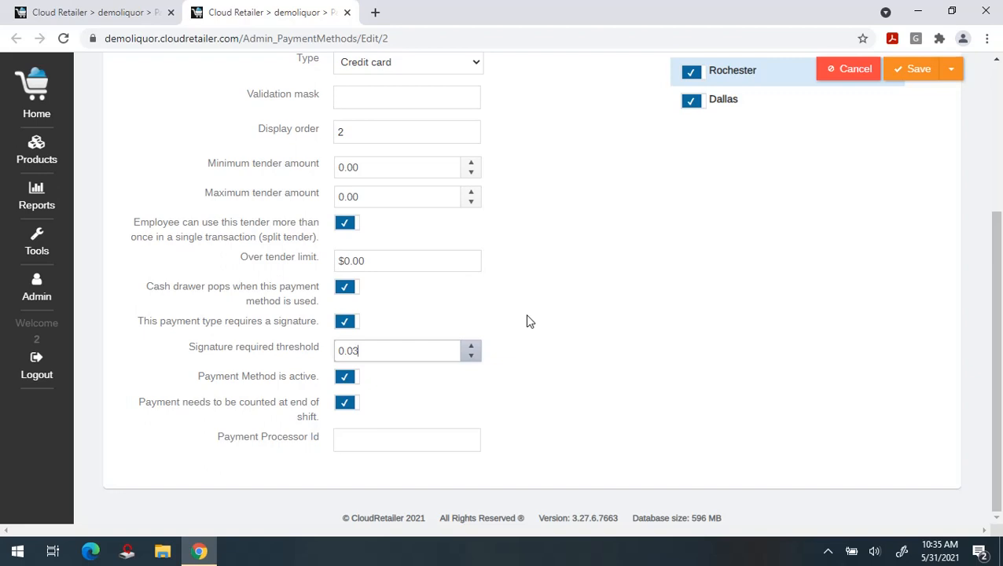
left_click(347, 13)
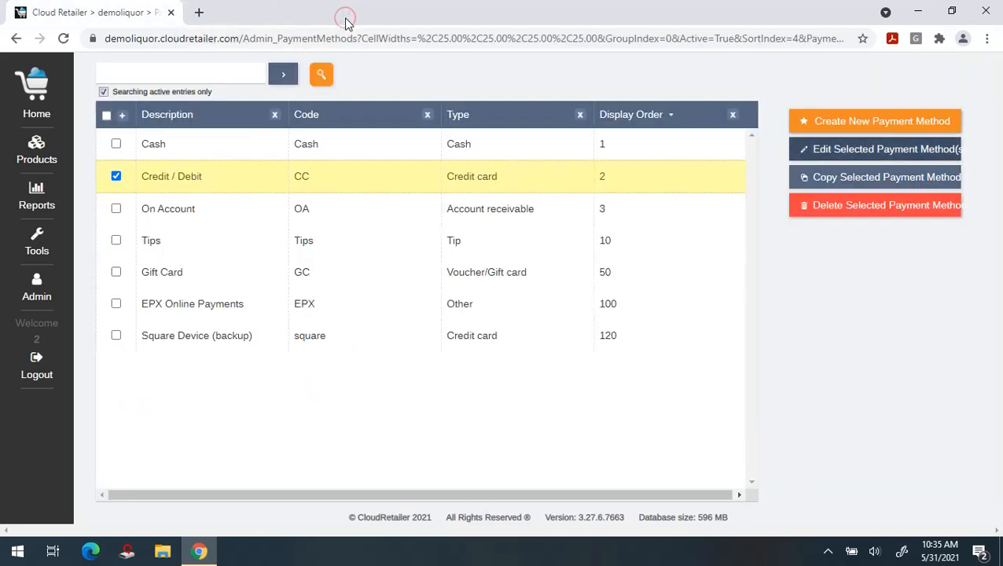